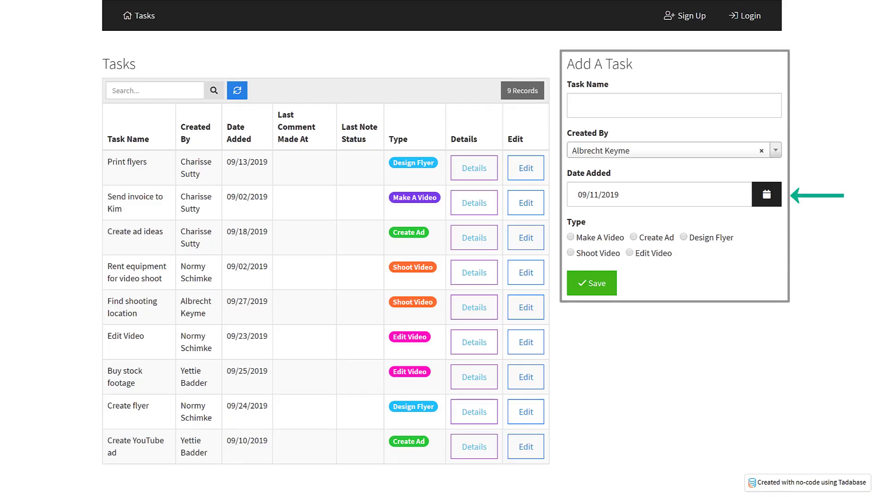
# Step: On the live form, pick a different Created By user and open, then dismiss, the Date Added calendar
pyautogui.click(761, 156)
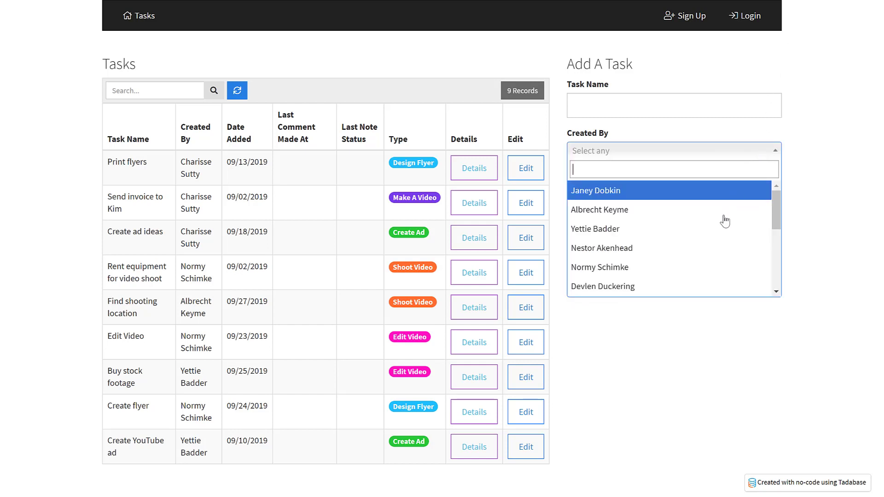
pyautogui.click(721, 217)
pyautogui.click(763, 200)
pyautogui.press('Escape')
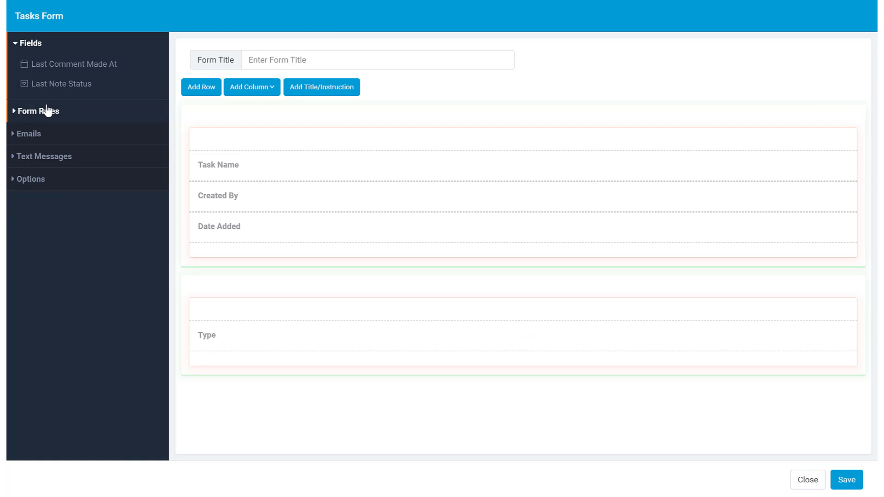
# Step: Add a Tasks Form record rule setting Date Added to Current Date & Time
pyautogui.click(46, 110)
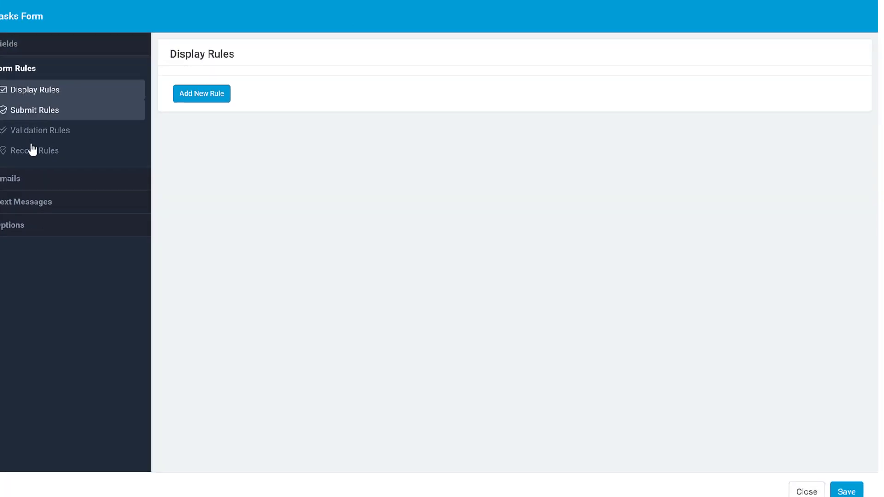
pyautogui.click(32, 150)
pyautogui.click(212, 97)
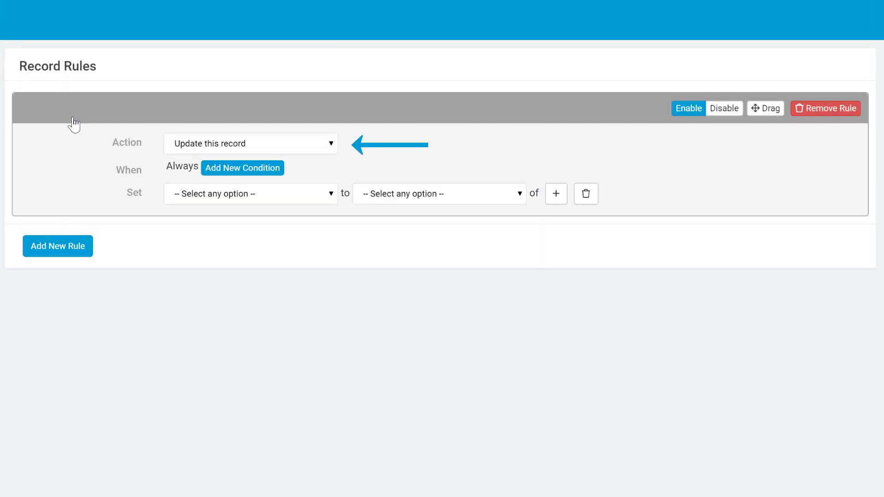
pyautogui.click(180, 199)
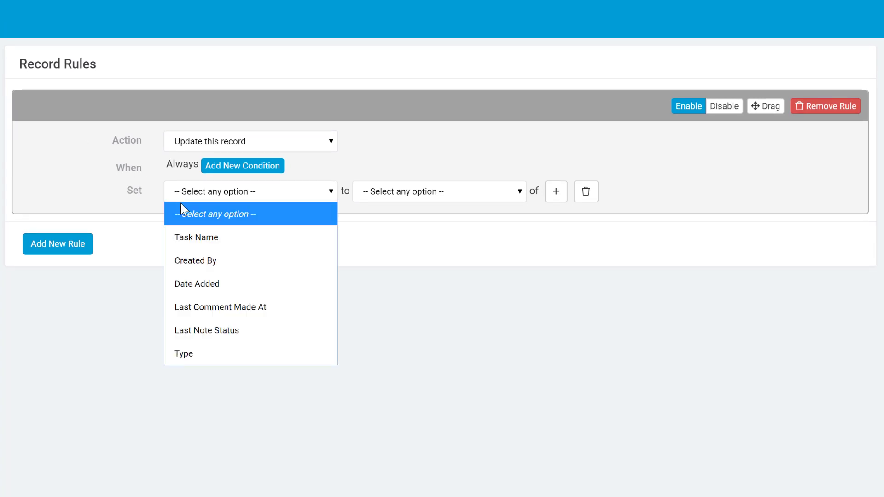
pyautogui.click(186, 284)
pyautogui.click(410, 192)
pyautogui.click(423, 306)
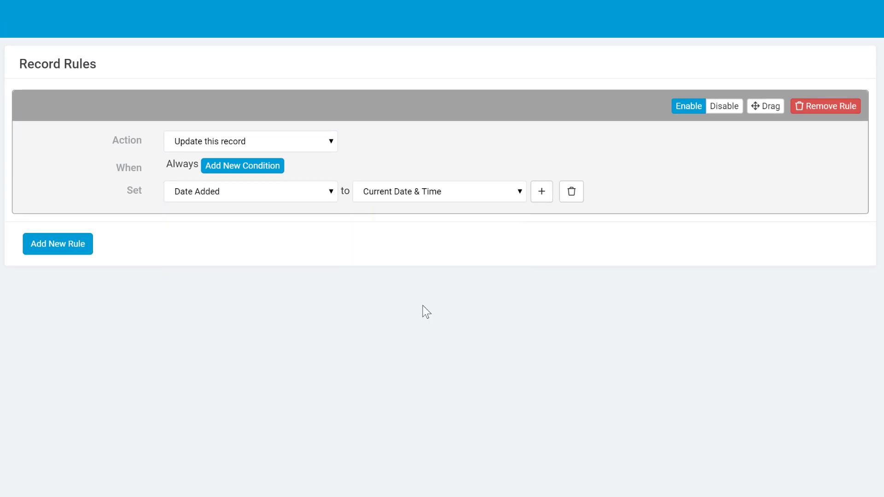
# Step: Add a second assignment setting Created By to the logged-in user
pyautogui.click(539, 201)
pyautogui.click(277, 214)
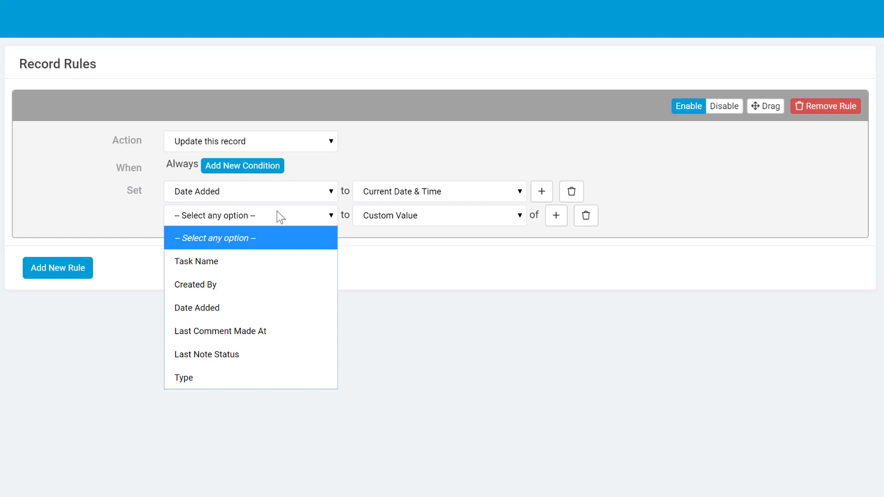
pyautogui.click(253, 283)
pyautogui.click(381, 225)
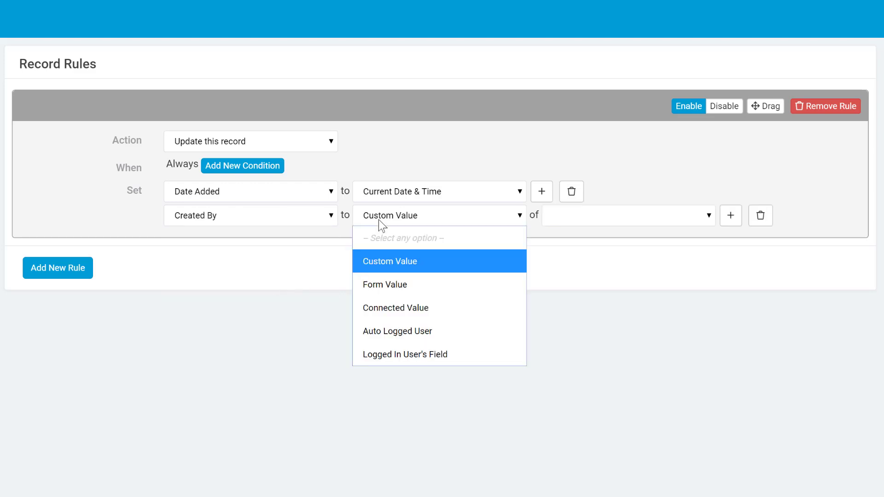
pyautogui.click(402, 330)
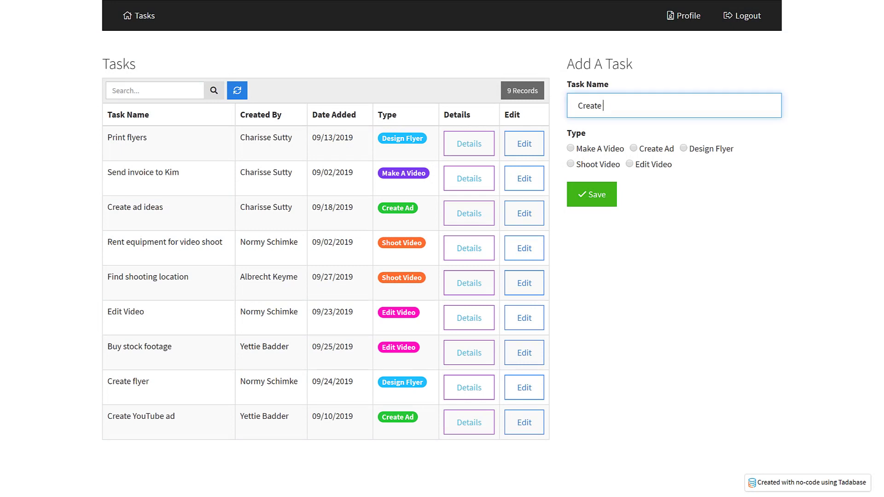
# Step: Save a 'Create new logo' task as a Design Flyer and open its details
pyautogui.write('new logo')
pyautogui.click(708, 153)
pyautogui.click(607, 194)
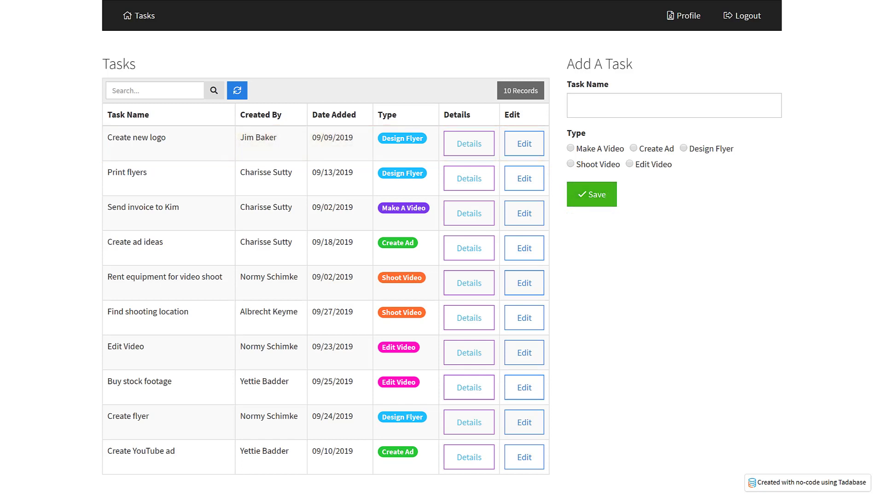
pyautogui.click(465, 144)
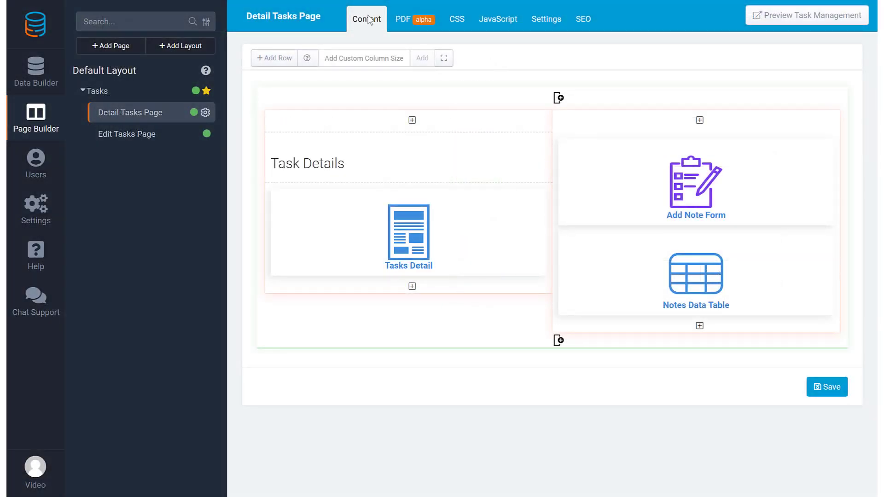
# Step: Add a Notes Form record rule that updates the connected Tasks (Task) records
pyautogui.click(614, 168)
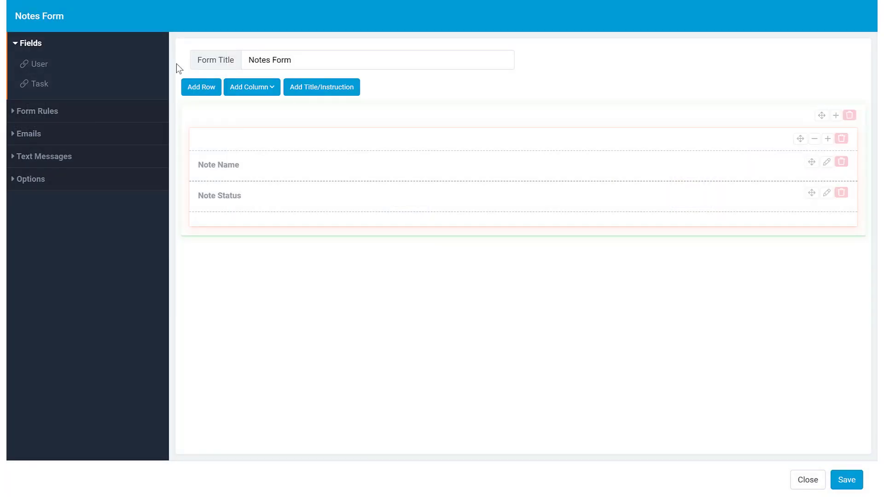
pyautogui.click(36, 113)
pyautogui.click(109, 145)
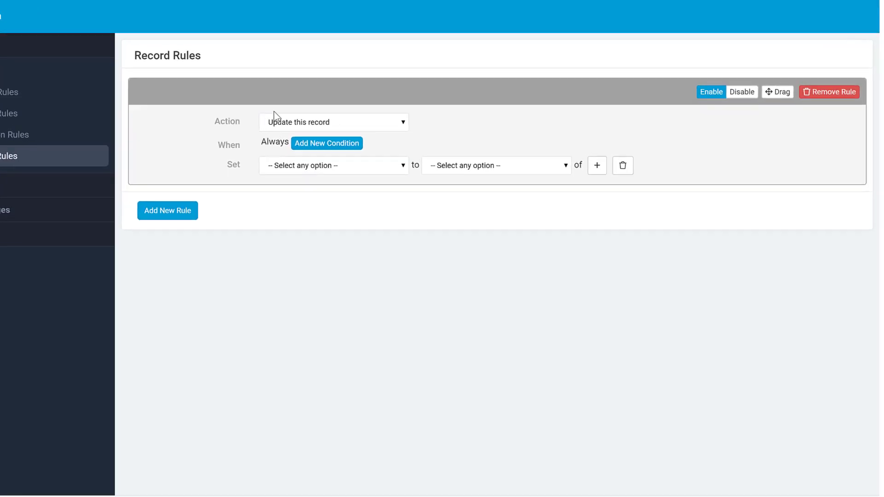
pyautogui.click(276, 120)
pyautogui.click(286, 160)
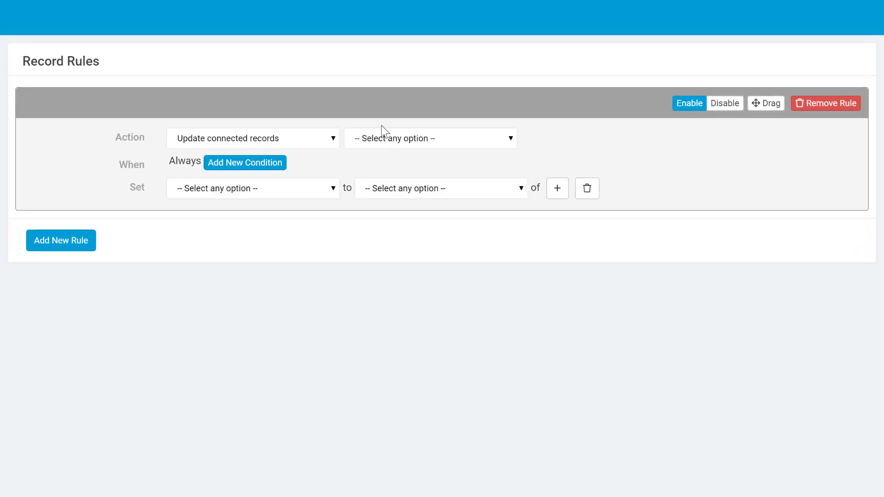
pyautogui.click(448, 118)
pyautogui.click(381, 207)
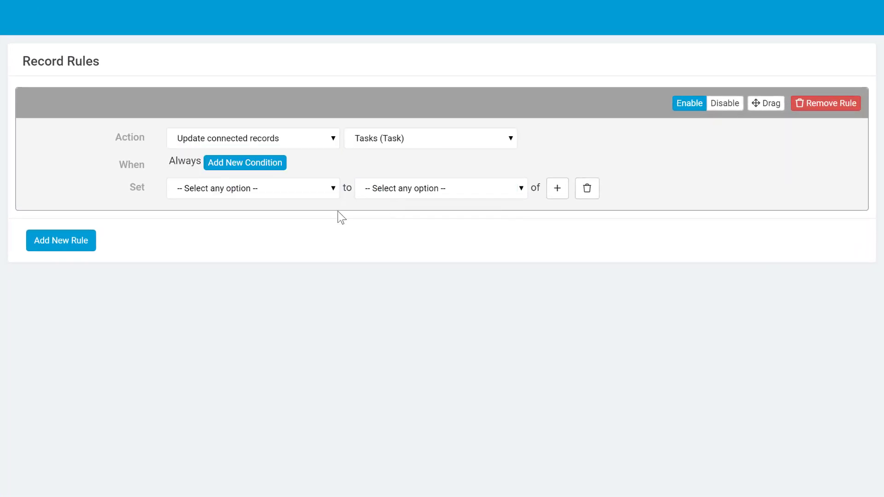
# Step: Set the task's Last Comment Made At to the current date and time
pyautogui.click(297, 191)
pyautogui.click(246, 301)
pyautogui.click(416, 189)
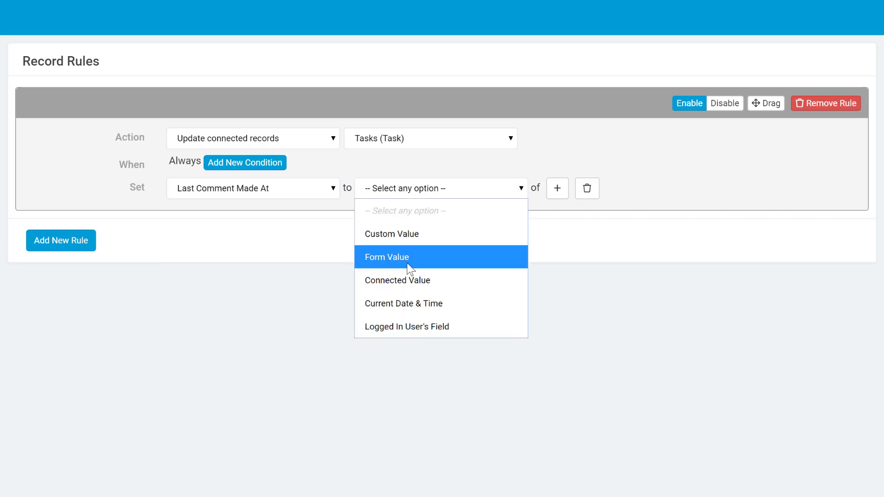
pyautogui.click(408, 301)
# Step: Set the task's Last Note Status to the submitted note's Status
pyautogui.click(555, 195)
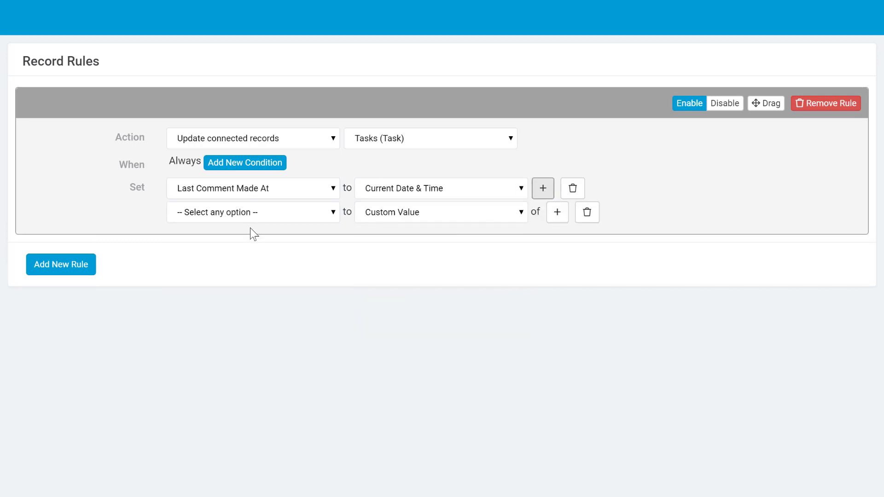
pyautogui.click(247, 216)
pyautogui.click(211, 355)
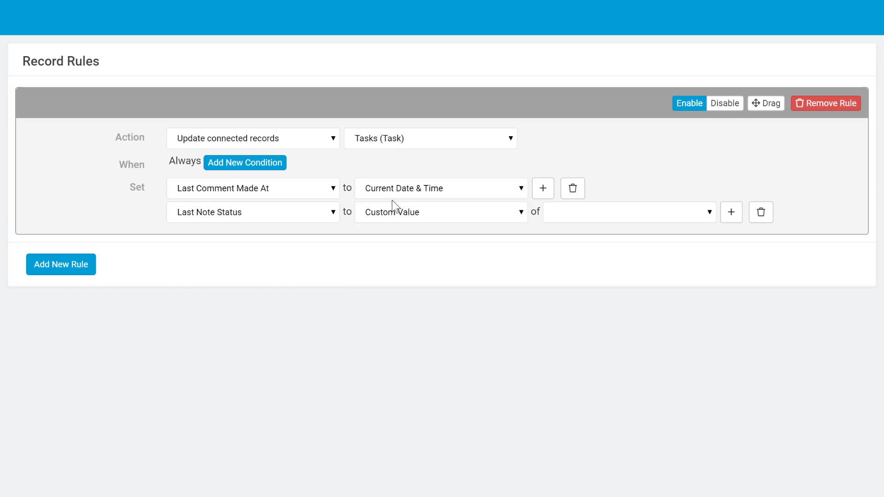
pyautogui.click(392, 204)
pyautogui.click(388, 272)
pyautogui.click(566, 215)
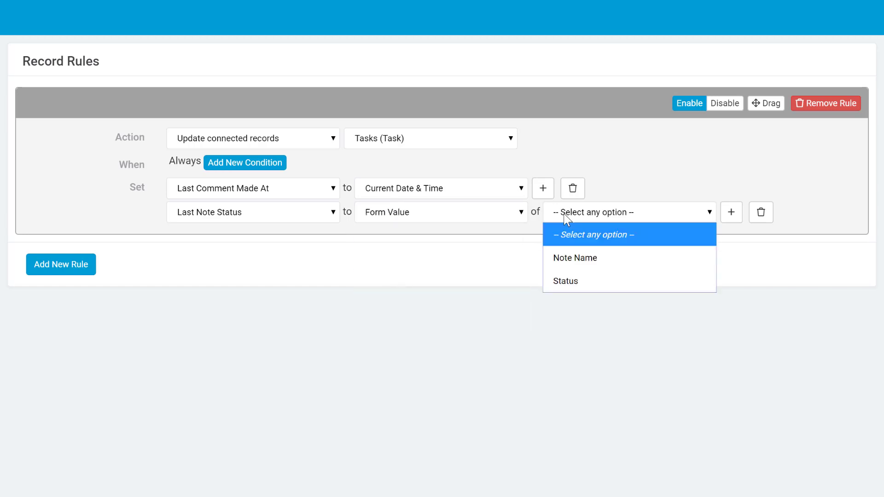
pyautogui.click(567, 270)
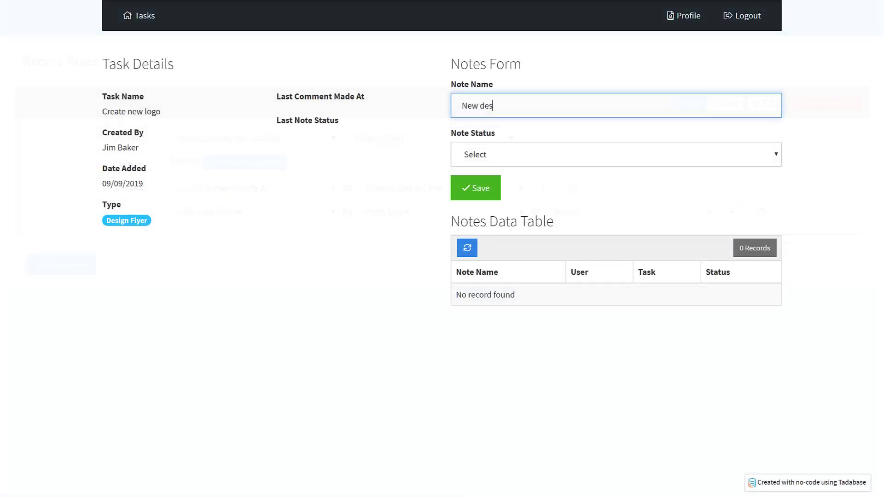
# Step: Save a 'New design is ready' note with Pending status to the task
pyautogui.write('ign is ready')
pyautogui.click(739, 160)
pyautogui.click(723, 195)
pyautogui.click(487, 188)
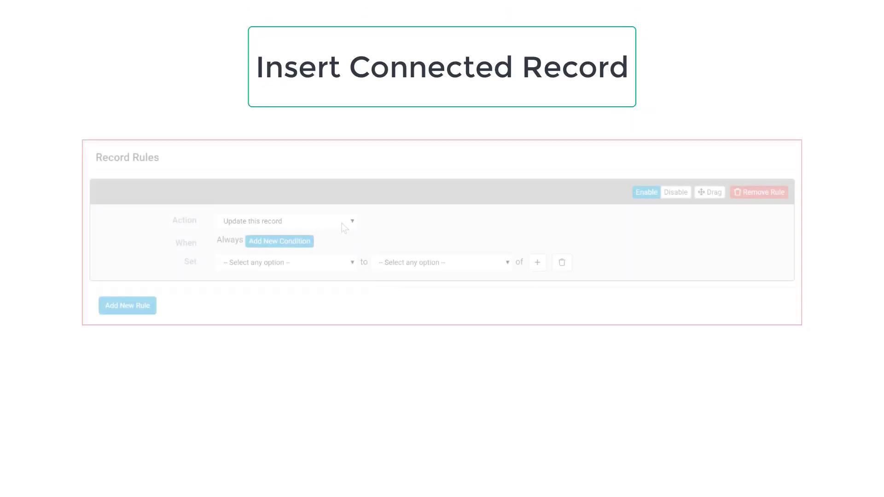
# Step: Make the second record rule insert a connected record into Notes (Task)
pyautogui.click(341, 222)
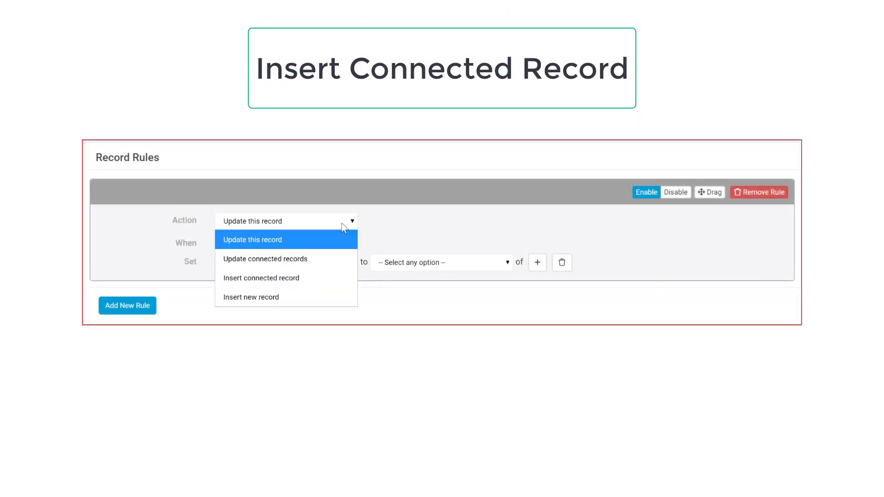
pyautogui.click(330, 277)
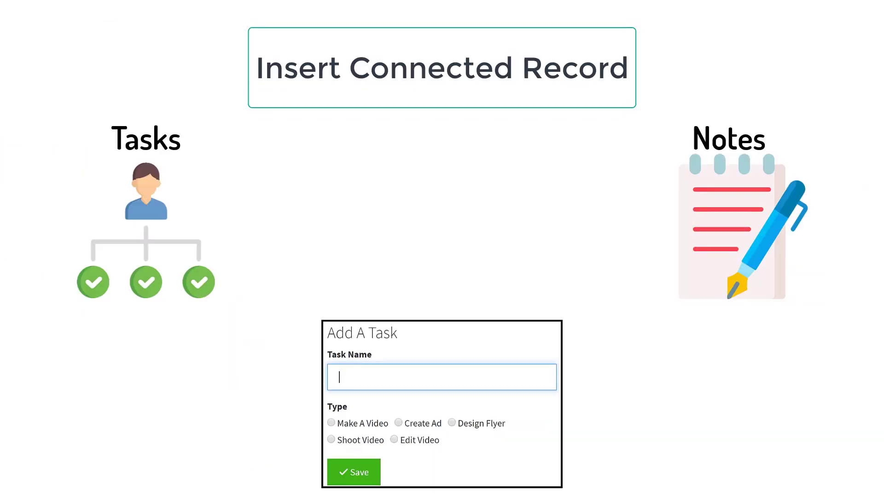
pyautogui.write('New video')
pyautogui.click(331, 422)
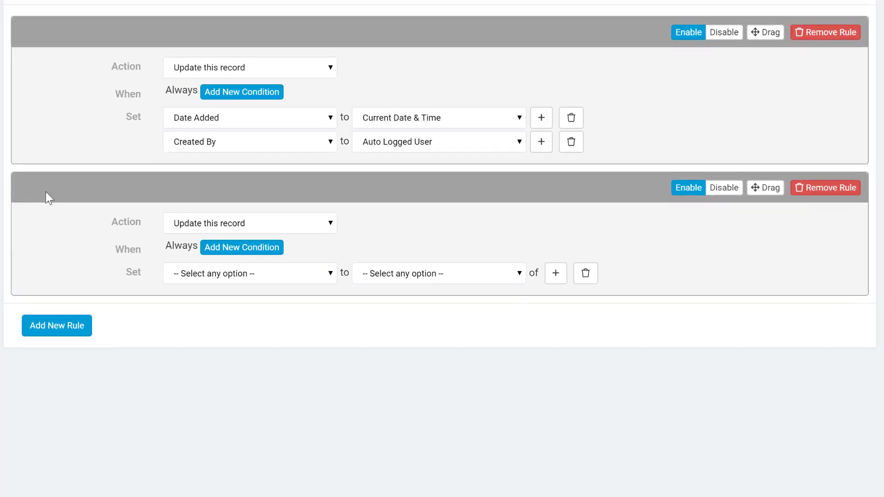
pyautogui.click(255, 227)
pyautogui.click(220, 292)
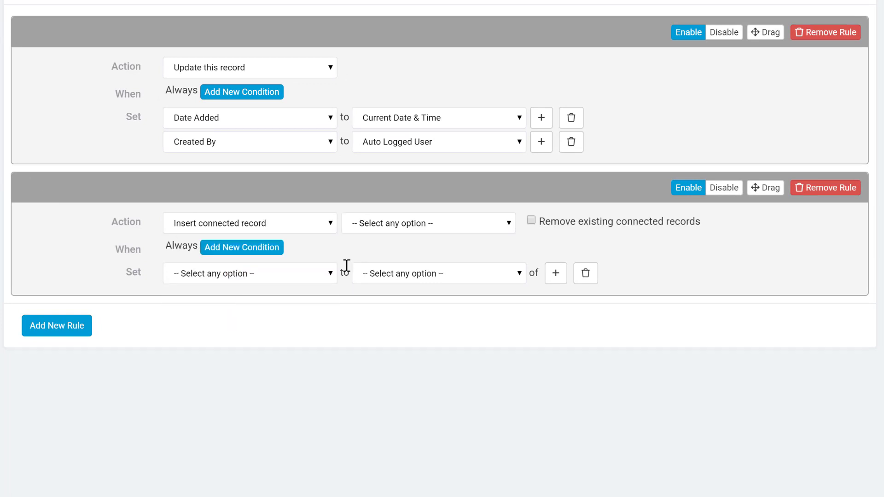
pyautogui.click(388, 224)
pyautogui.click(380, 291)
# Step: Add a rule condition: Type is Make A Video
pyautogui.click(248, 249)
pyautogui.click(249, 267)
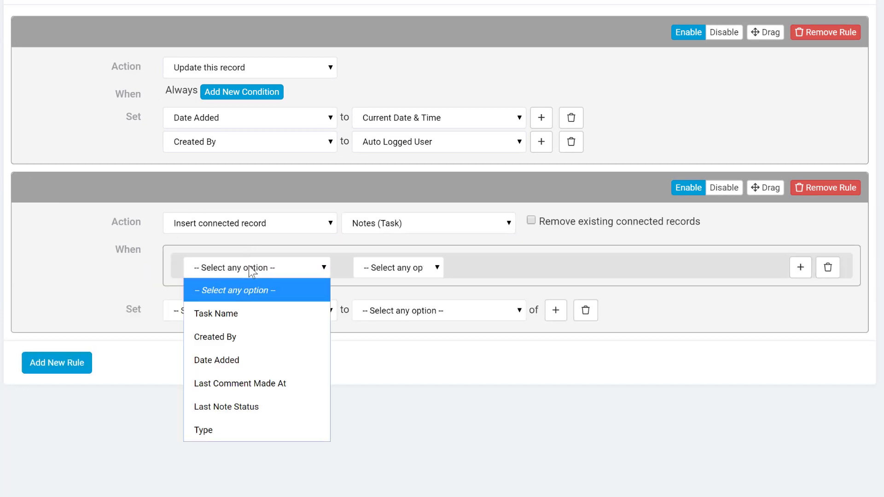
pyautogui.click(231, 422)
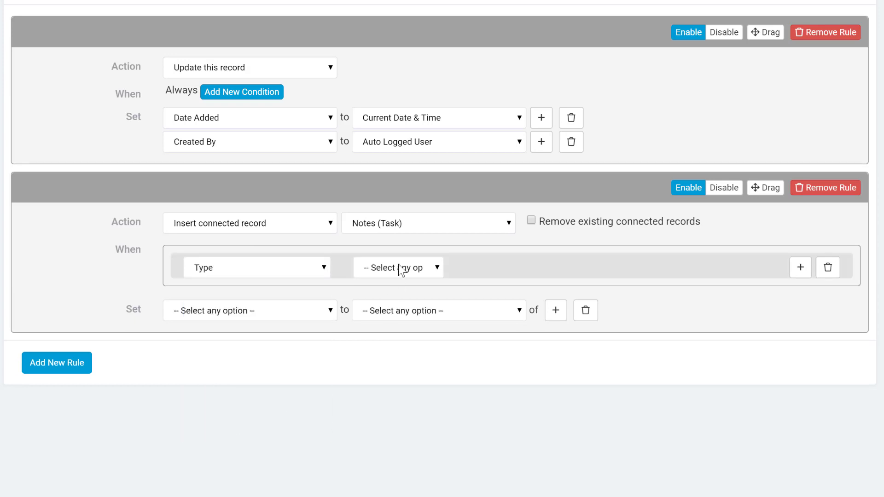
pyautogui.click(399, 264)
pyautogui.click(414, 319)
pyautogui.click(493, 272)
pyautogui.click(500, 310)
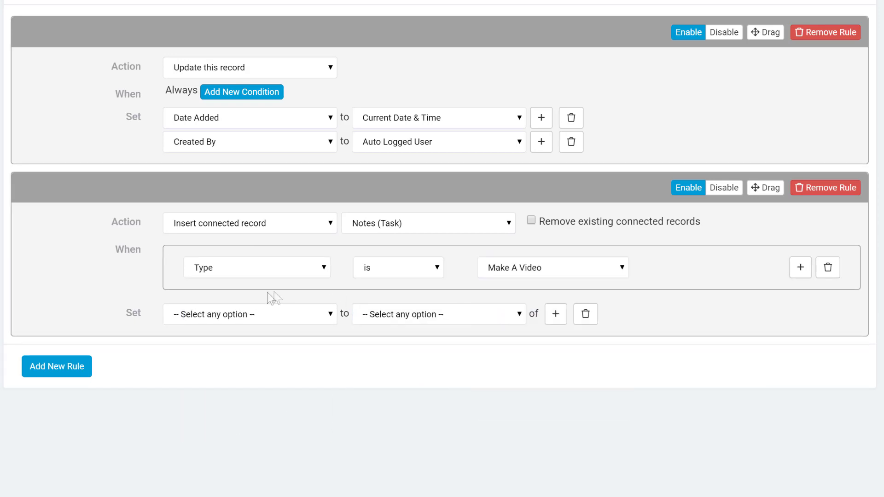
# Step: Set the inserted note's Note Name to the custom value 'Write script'
pyautogui.click(244, 315)
pyautogui.click(241, 360)
pyautogui.click(424, 315)
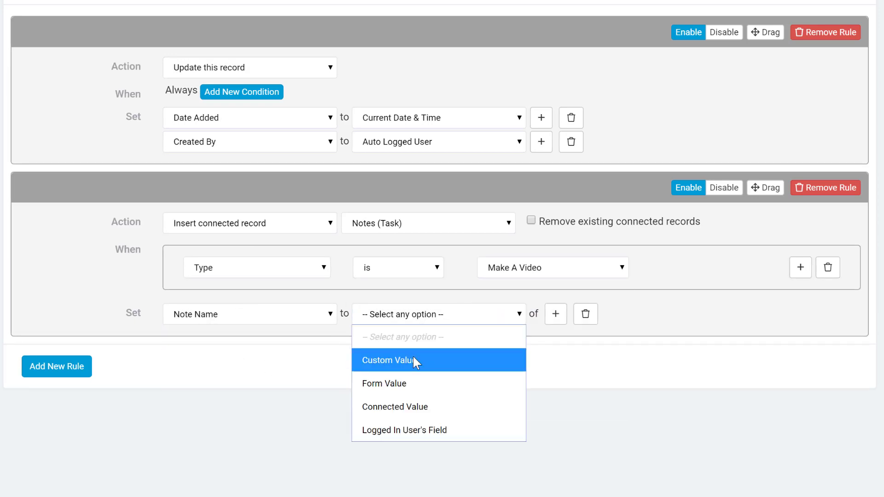
pyautogui.click(406, 360)
pyautogui.click(553, 310)
pyautogui.write('Write ')
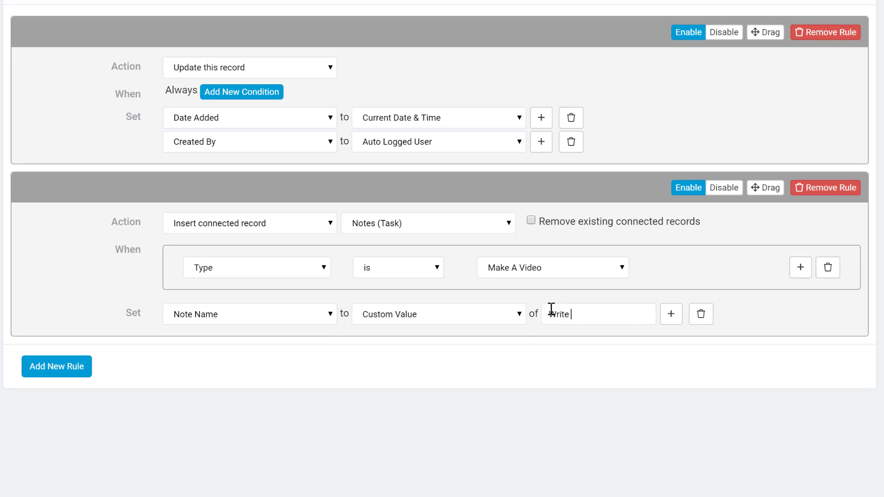
pyautogui.write('soript')
# Step: Set the inserted note's Note Status to Pending
pyautogui.click(671, 314)
pyautogui.click(290, 355)
pyautogui.click(262, 461)
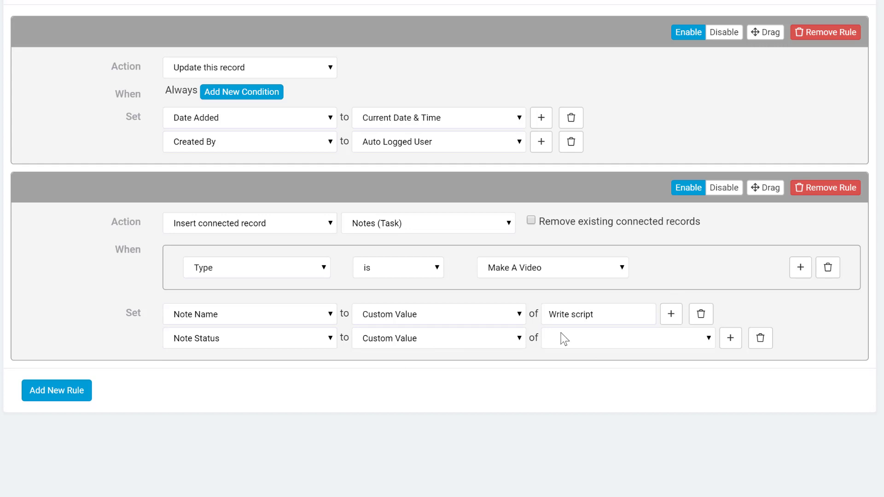
pyautogui.click(564, 340)
pyautogui.click(583, 384)
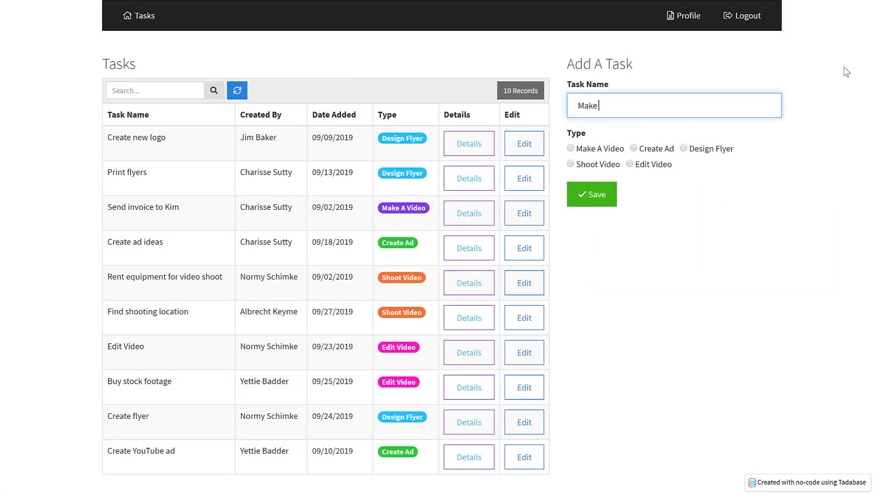
# Step: Save a 'Make a video' task of type Make A Video and open its details
pyautogui.write('a video')
pyautogui.click(581, 149)
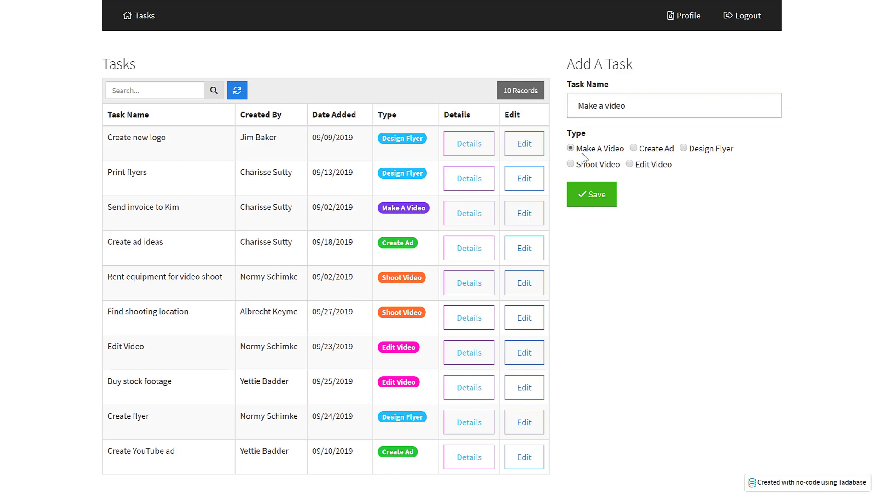
pyautogui.click(592, 194)
pyautogui.click(469, 143)
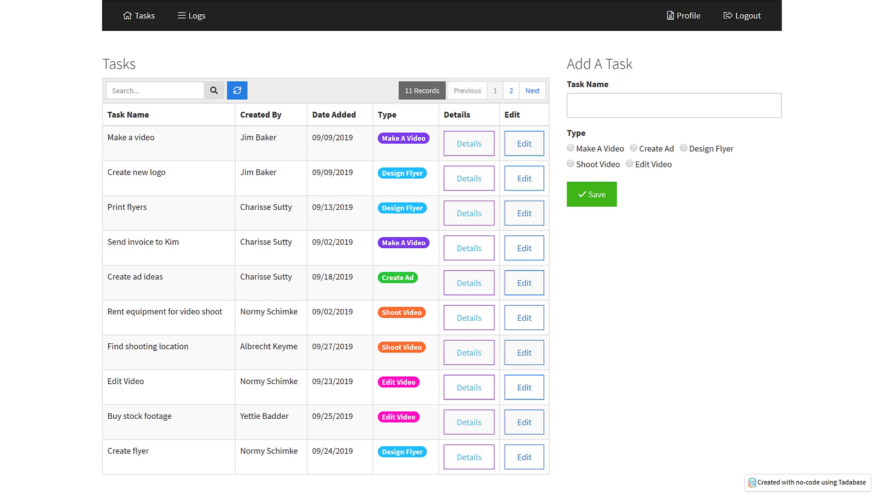
# Step: Add a Profile form record rule that inserts a new record into Logs
pyautogui.click(679, 22)
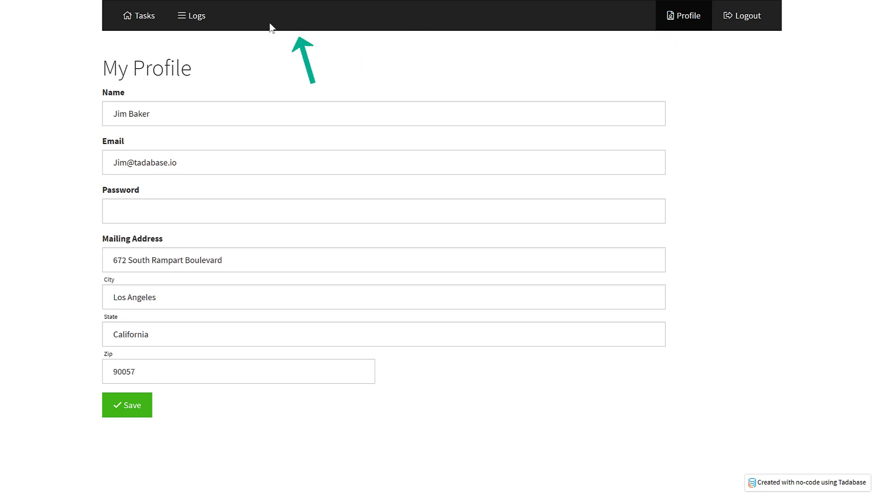
pyautogui.click(198, 25)
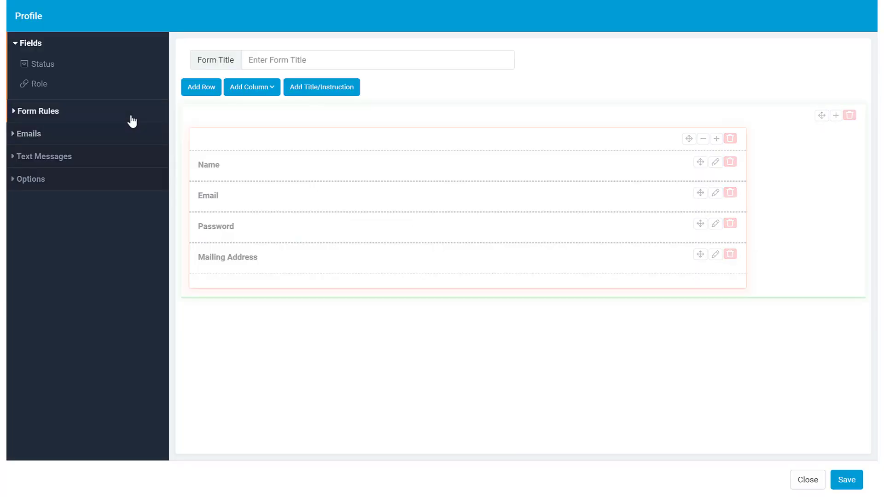
pyautogui.click(124, 113)
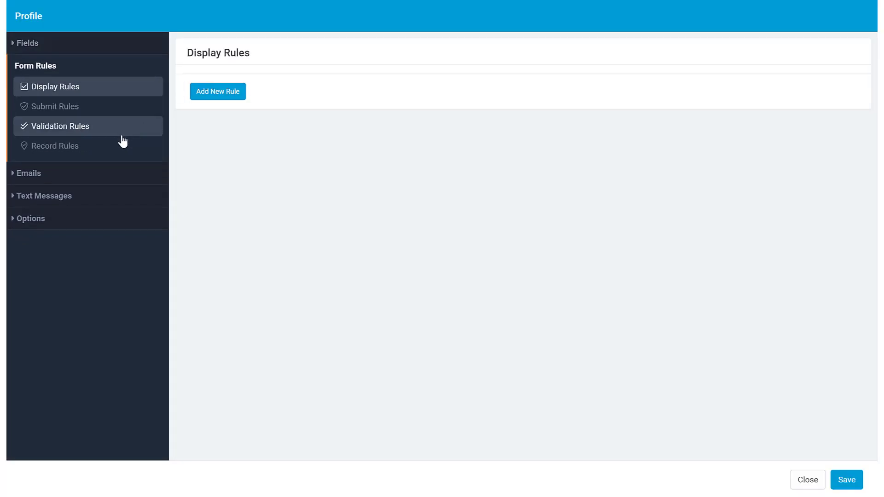
pyautogui.click(144, 144)
pyautogui.click(221, 91)
pyautogui.click(368, 114)
pyautogui.click(338, 188)
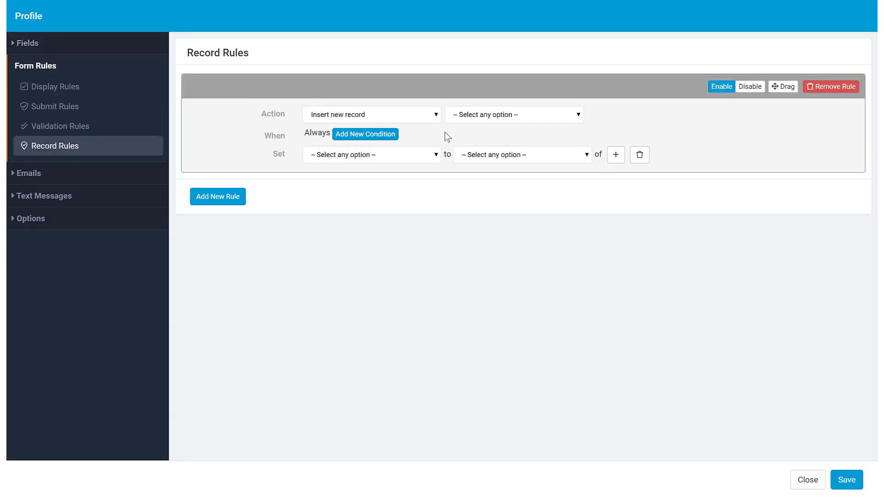
pyautogui.click(465, 115)
pyautogui.click(460, 202)
# Step: Set the log's Name from the logged-in user's Name and Date/Time to now
pyautogui.click(403, 159)
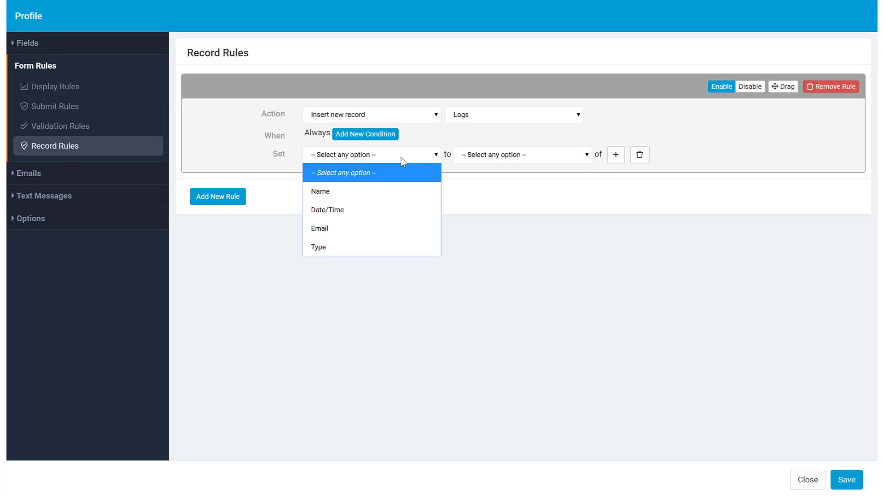
pyautogui.click(357, 192)
pyautogui.click(467, 152)
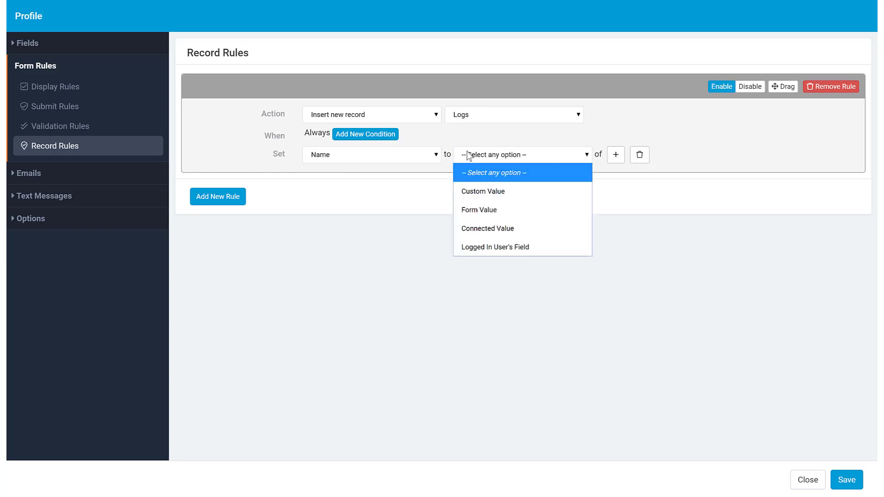
pyautogui.click(472, 248)
pyautogui.click(727, 156)
pyautogui.click(704, 190)
pyautogui.click(755, 154)
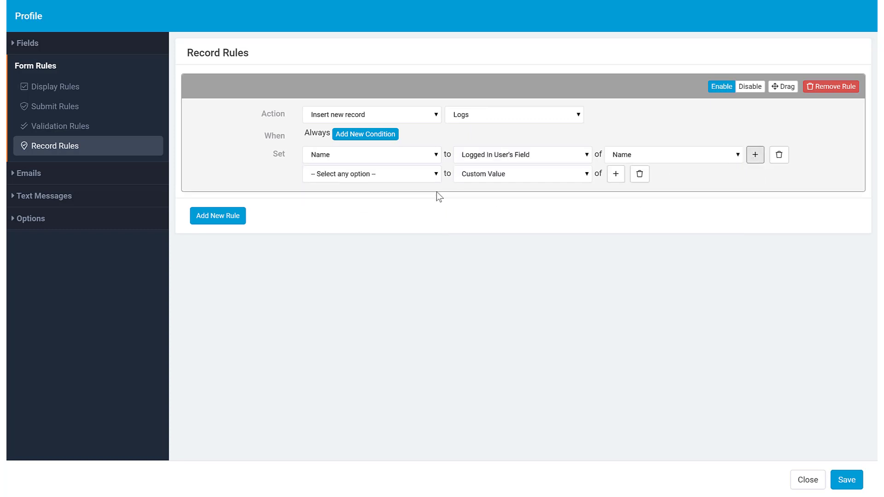
pyautogui.click(374, 175)
pyautogui.click(350, 258)
pyautogui.click(493, 175)
pyautogui.click(491, 268)
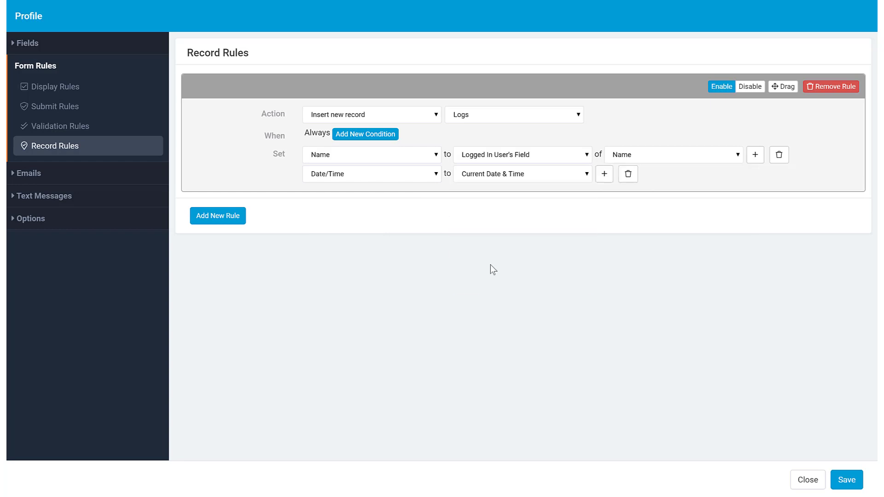
# Step: Set the log's Email from the logged-in user's Email and Type to Updated Profile
pyautogui.click(605, 174)
pyautogui.click(410, 193)
pyautogui.click(368, 264)
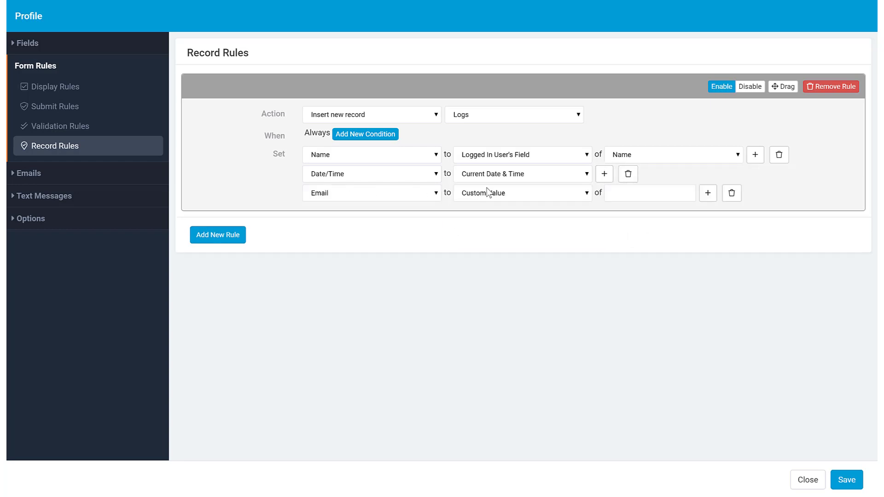
pyautogui.click(487, 191)
pyautogui.click(477, 283)
pyautogui.click(615, 194)
pyautogui.click(622, 231)
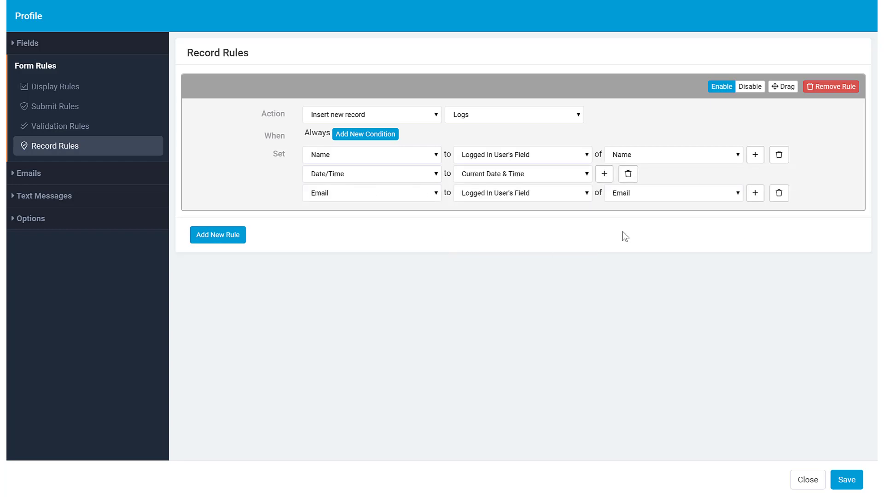
pyautogui.click(755, 193)
pyautogui.click(414, 212)
pyautogui.click(359, 302)
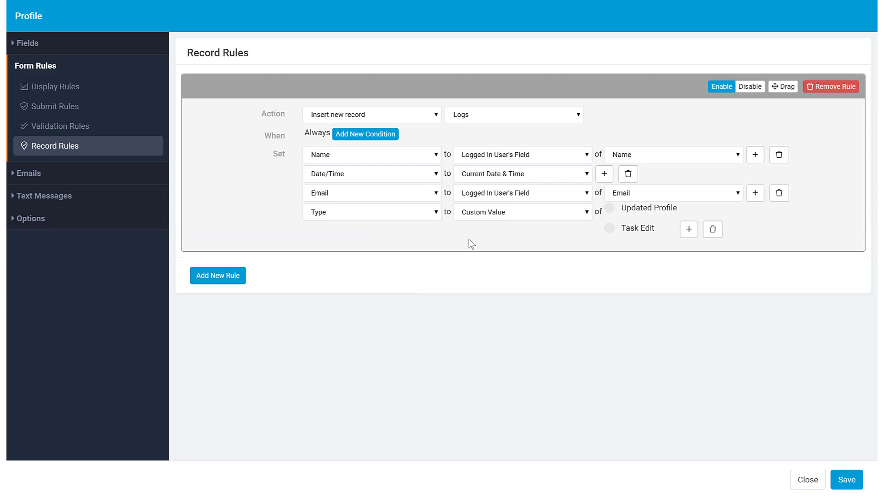
pyautogui.click(621, 211)
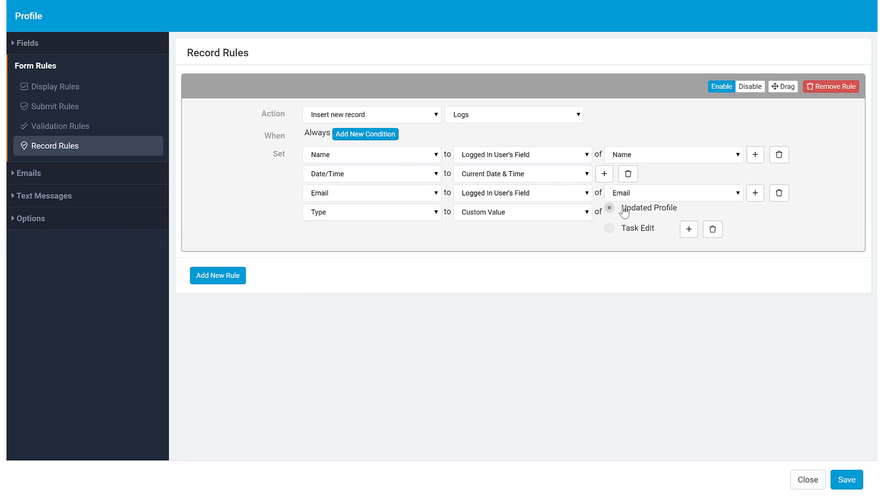
# Step: Save the record rules and clear the profile's mailing address
pyautogui.click(845, 479)
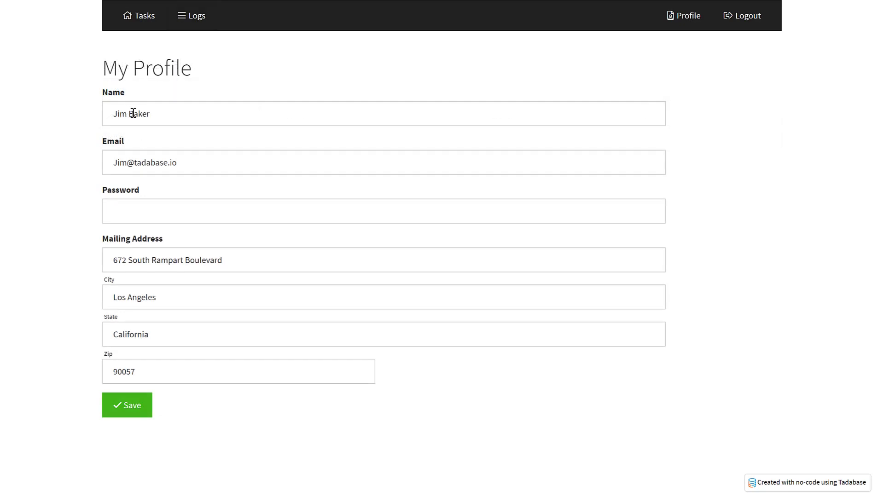
pyautogui.tripleClick(203, 258)
pyautogui.press('BackSpace')
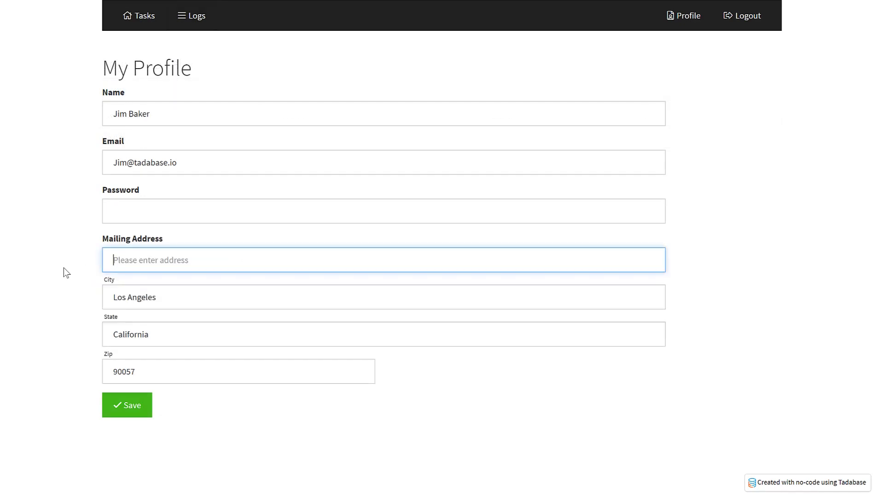
# Step: Enter a new mailing address from the suggestions, save the profile, and view Logs
pyautogui.write('87')
pyautogui.click(186, 282)
pyautogui.click(129, 413)
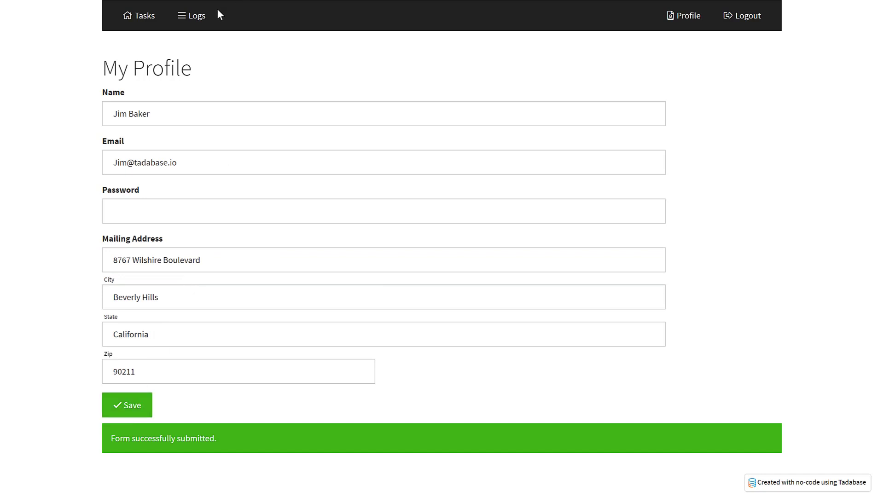
pyautogui.click(206, 17)
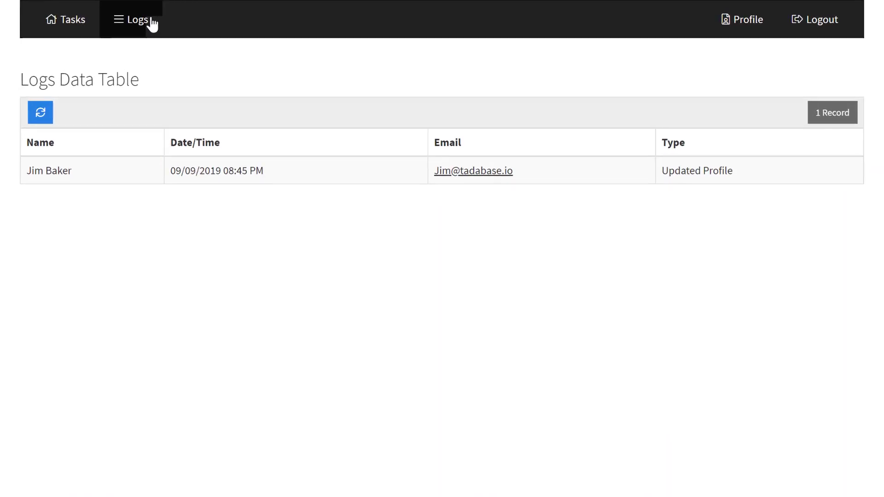